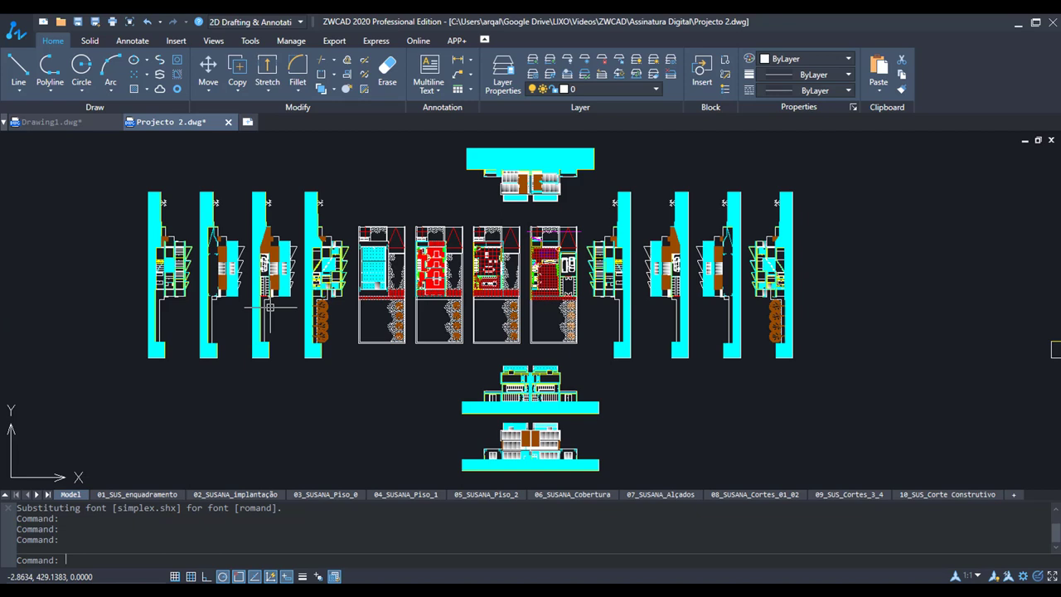
# Launch Attach Digital Signatures from the ZWCAD 2020 English group in the Windows Start menu.
pyautogui.press('super')
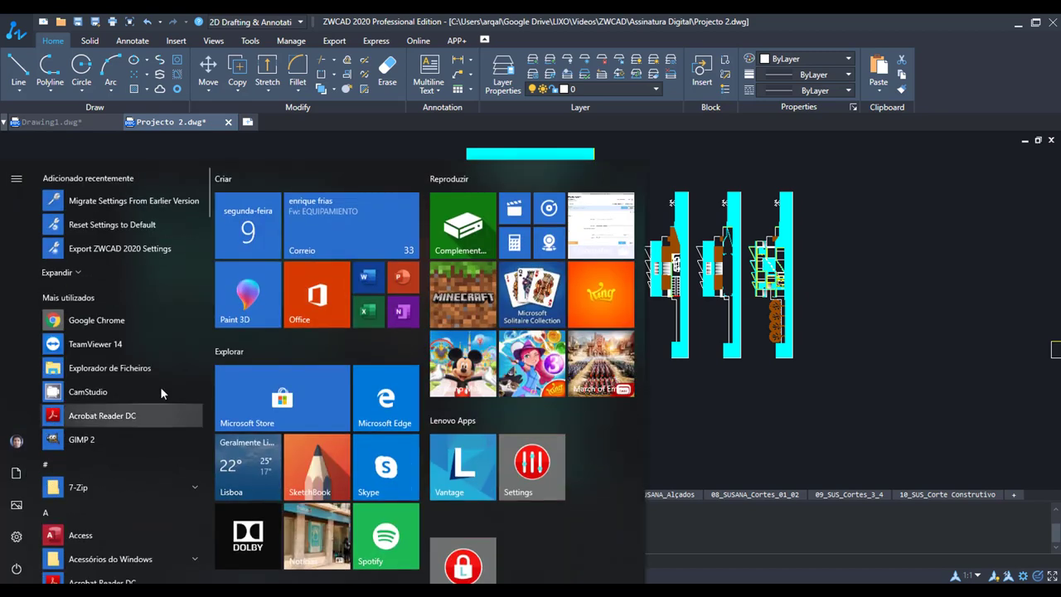
pyautogui.scroll(-5, 160, 386)
pyautogui.scroll(-5, 150, 403)
pyautogui.scroll(-5, 149, 404)
pyautogui.scroll(-5, 143, 418)
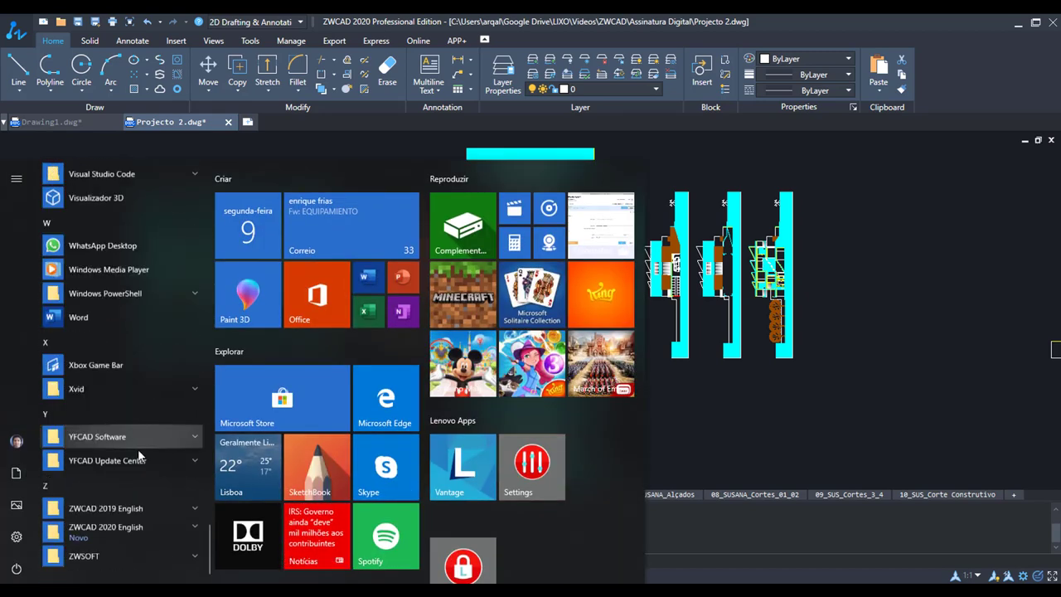
pyautogui.click(112, 510)
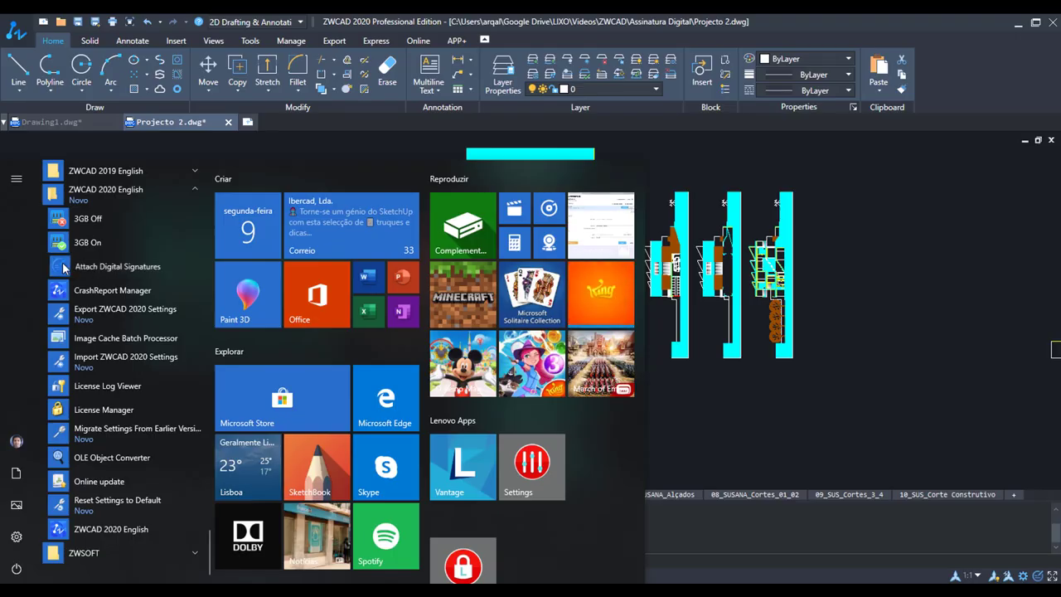
pyautogui.click(62, 266)
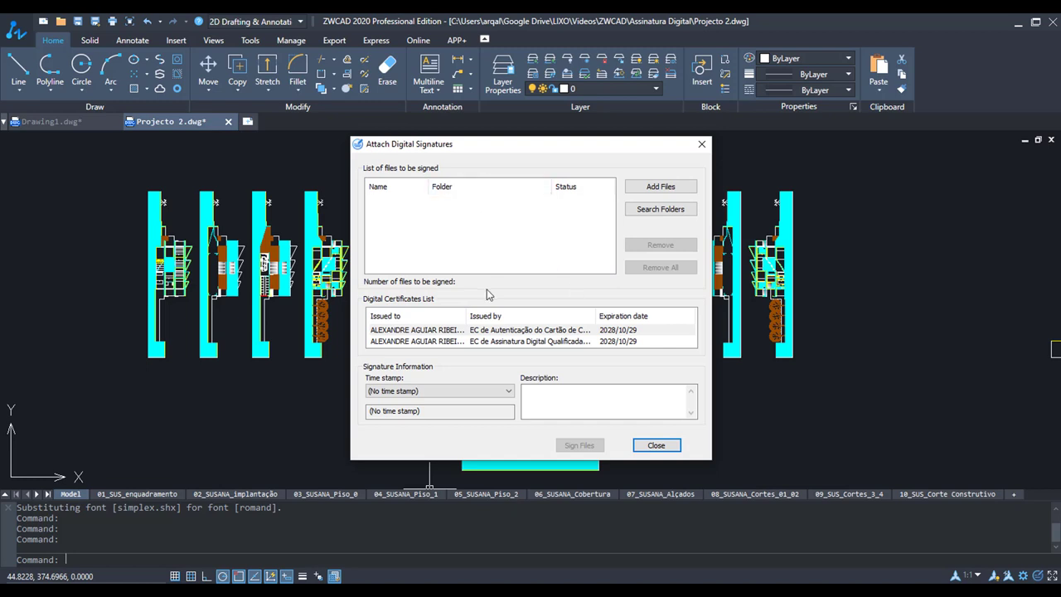
# Choose the first smart-card certificate for signing and begin adding a file.
pyautogui.click(502, 331)
pyautogui.click(503, 331)
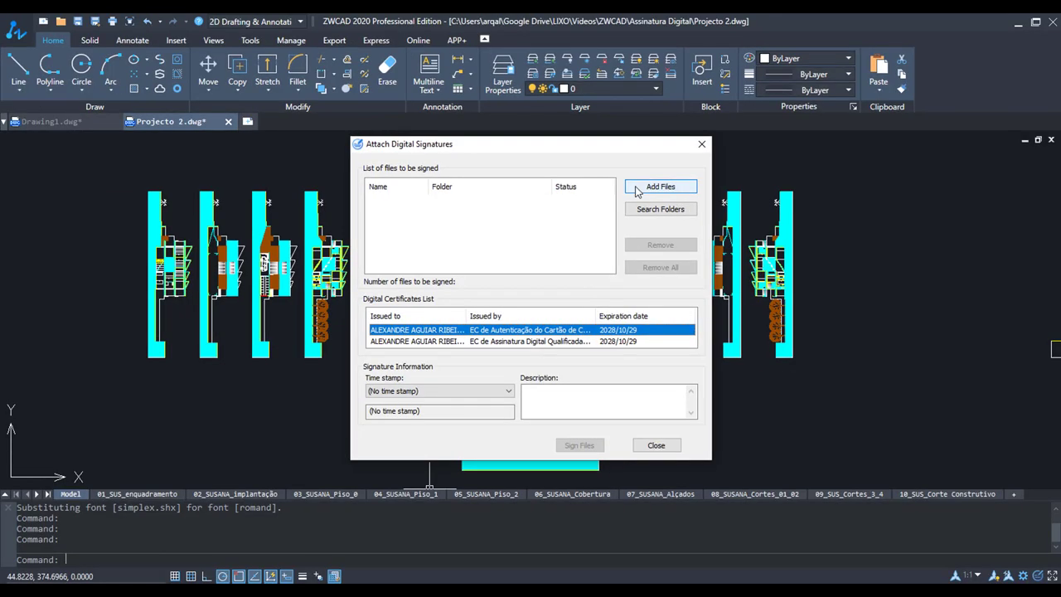
pyautogui.click(637, 192)
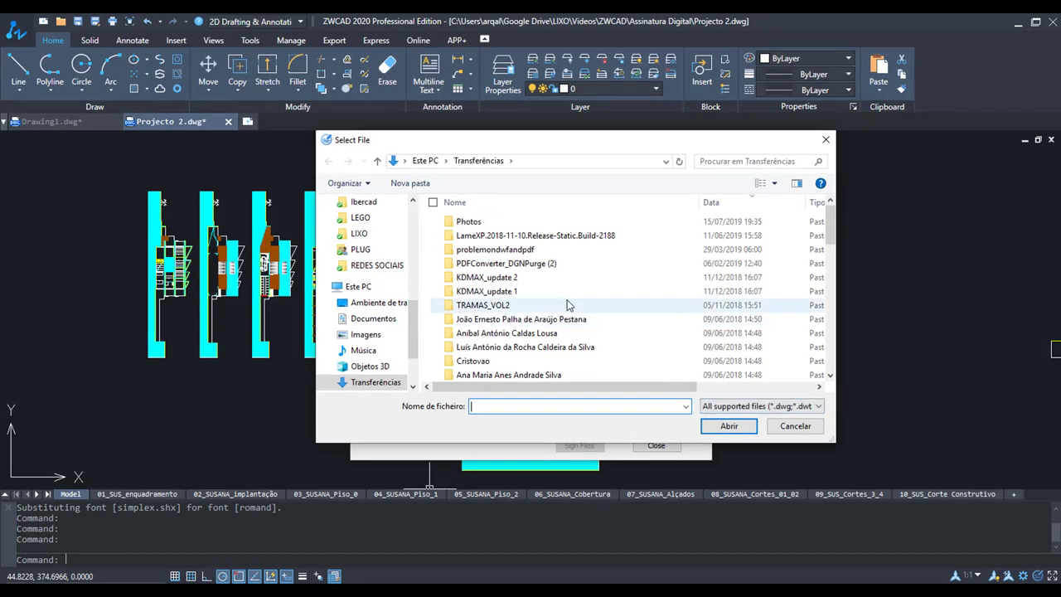
pyautogui.moveTo(365, 252)
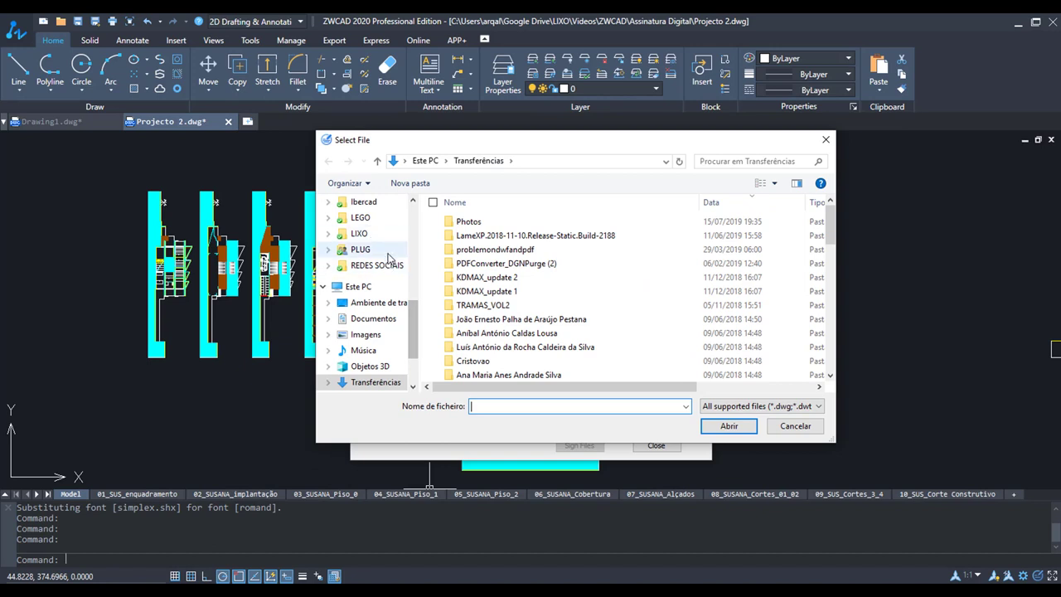
pyautogui.scroll(2, 388, 259)
pyautogui.scroll(2, 398, 281)
pyautogui.scroll(2, 390, 279)
pyautogui.scroll(1, 369, 261)
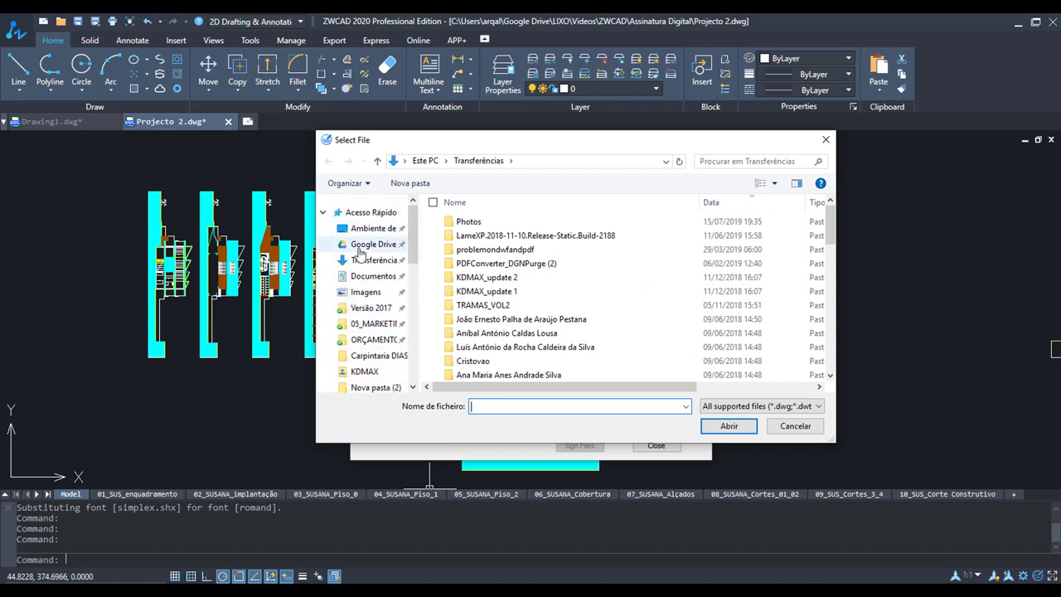
# Add Projecto 2.dwfx from Google Drive > LIXO > Videos > ZWCAD to the signing list.
pyautogui.click(364, 246)
pyautogui.click(710, 248)
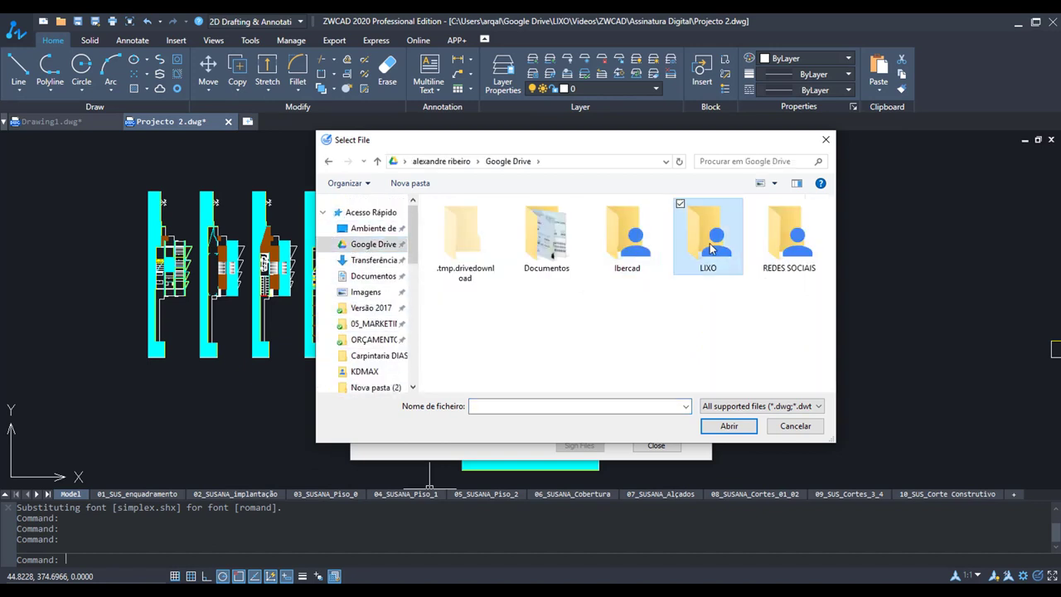
pyautogui.doubleClick(710, 248)
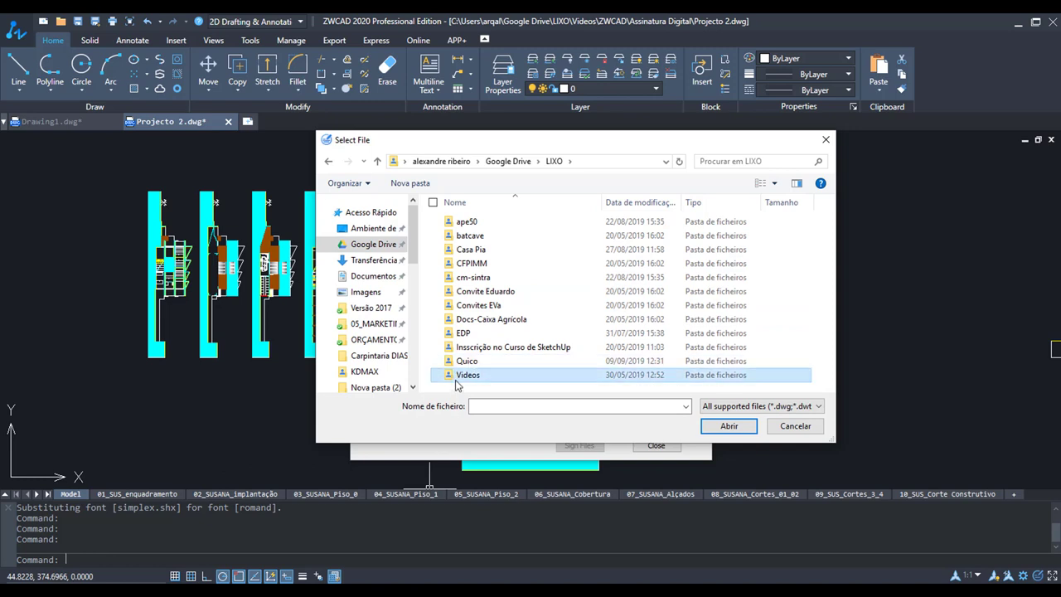
pyautogui.doubleClick(458, 377)
pyautogui.doubleClick(476, 279)
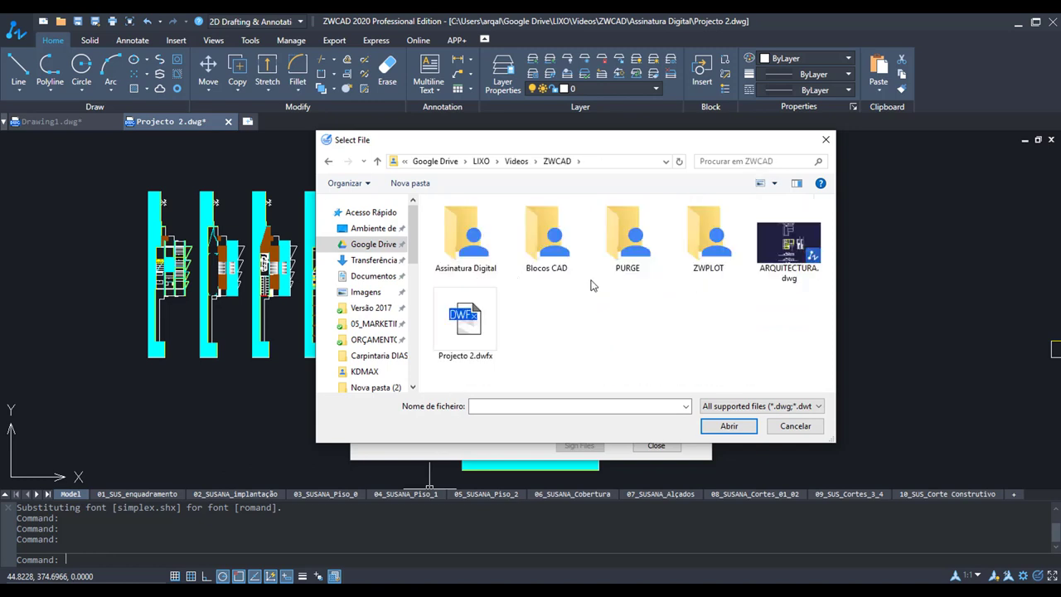
pyautogui.click(453, 348)
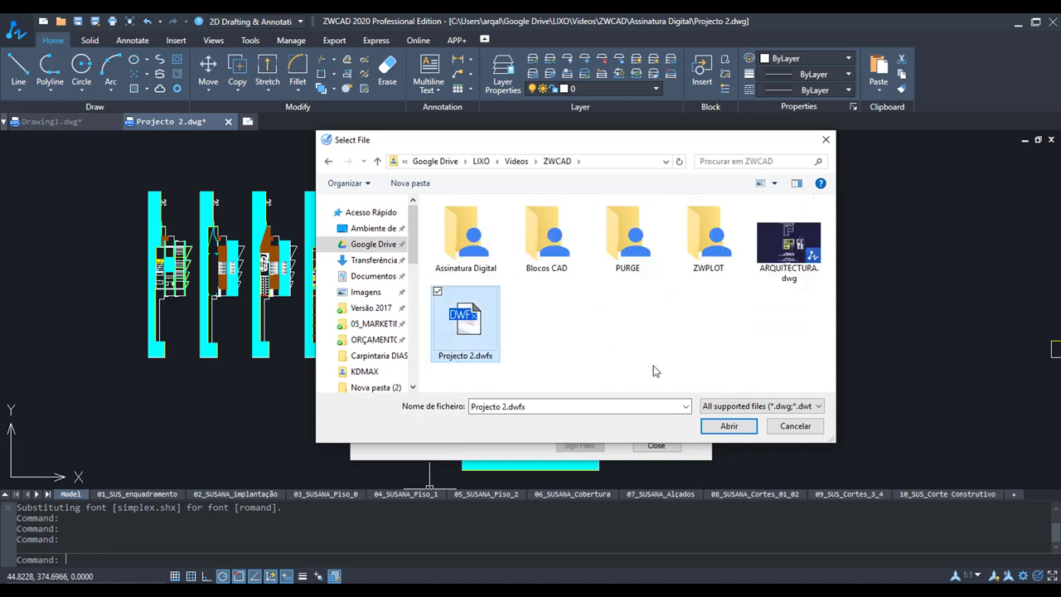
pyautogui.click(718, 426)
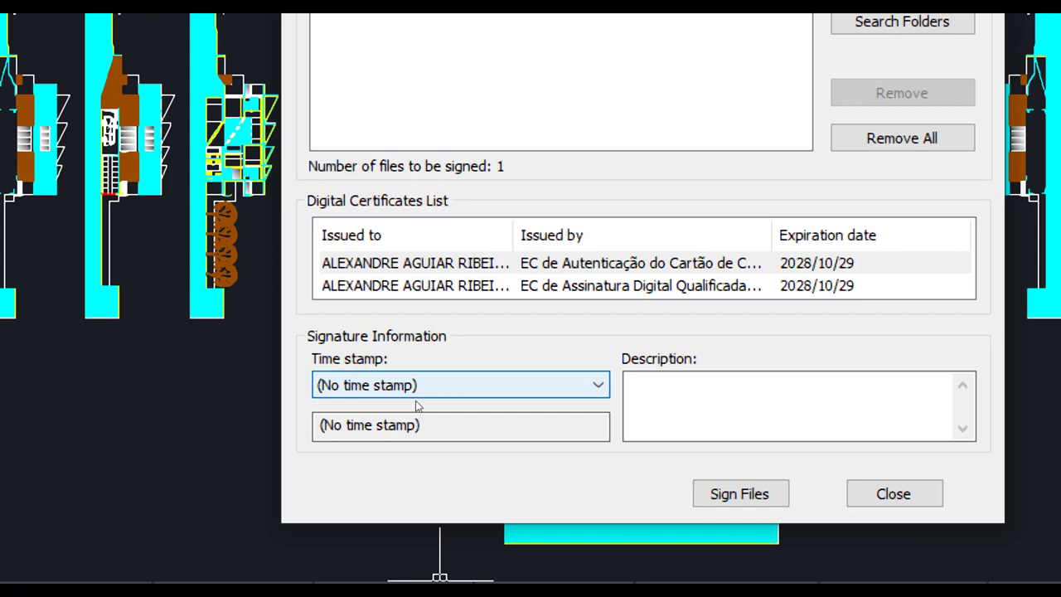
pyautogui.click(417, 396)
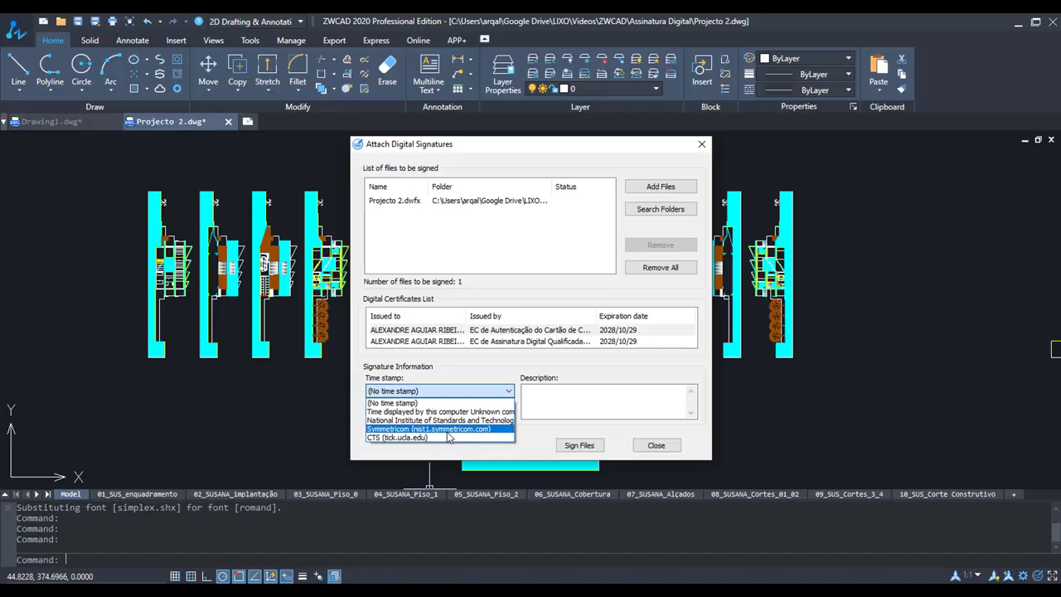
pyautogui.click(398, 403)
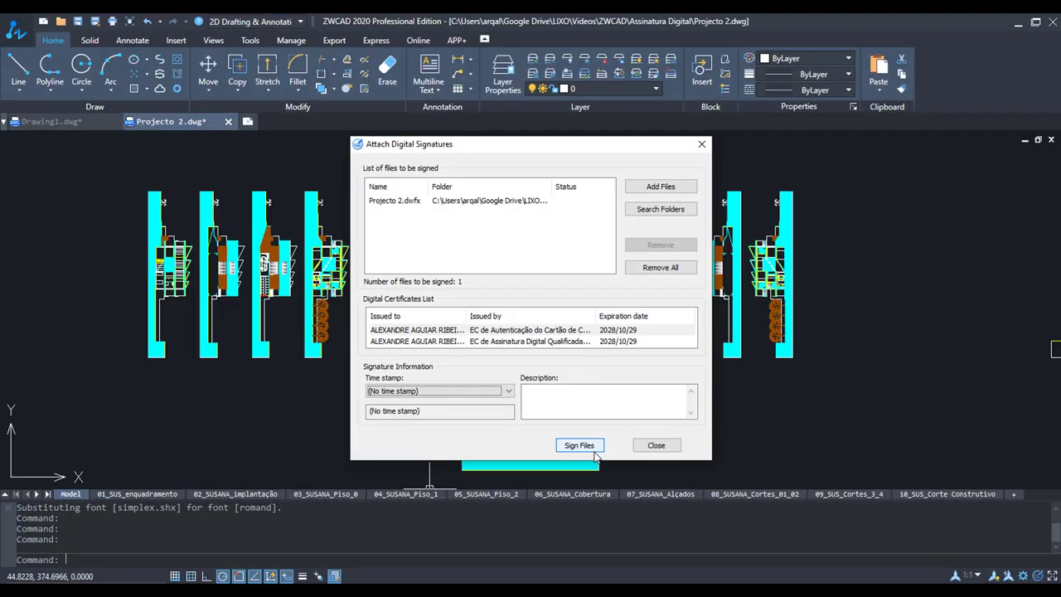
# Sign Projecto 2.dwfx, authorizing with the smart card PIN in the Windows Security prompt.
pyautogui.click(592, 448)
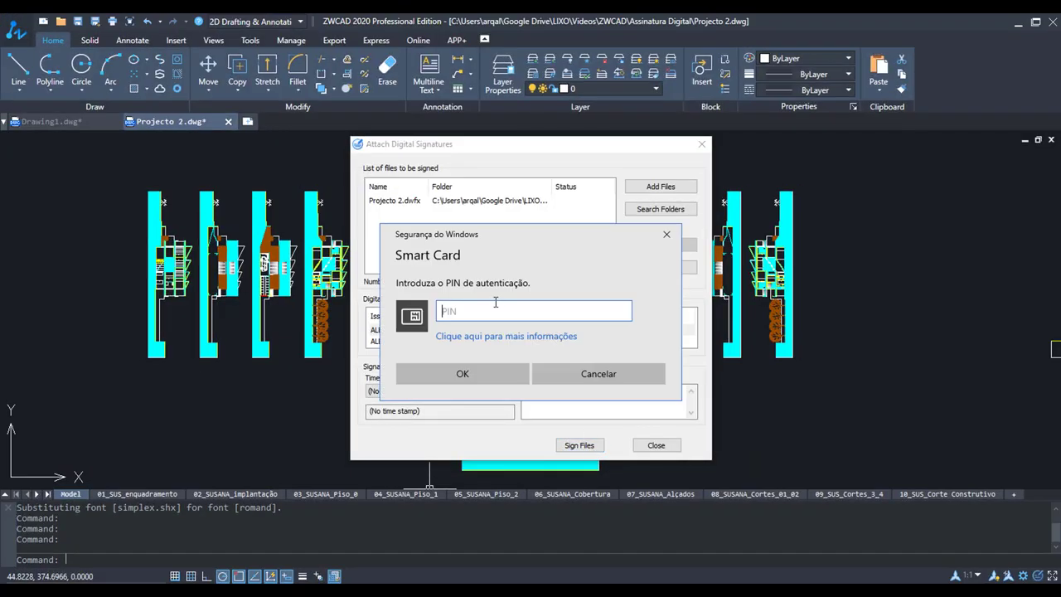
pyautogui.write('•')
pyautogui.write('•••')
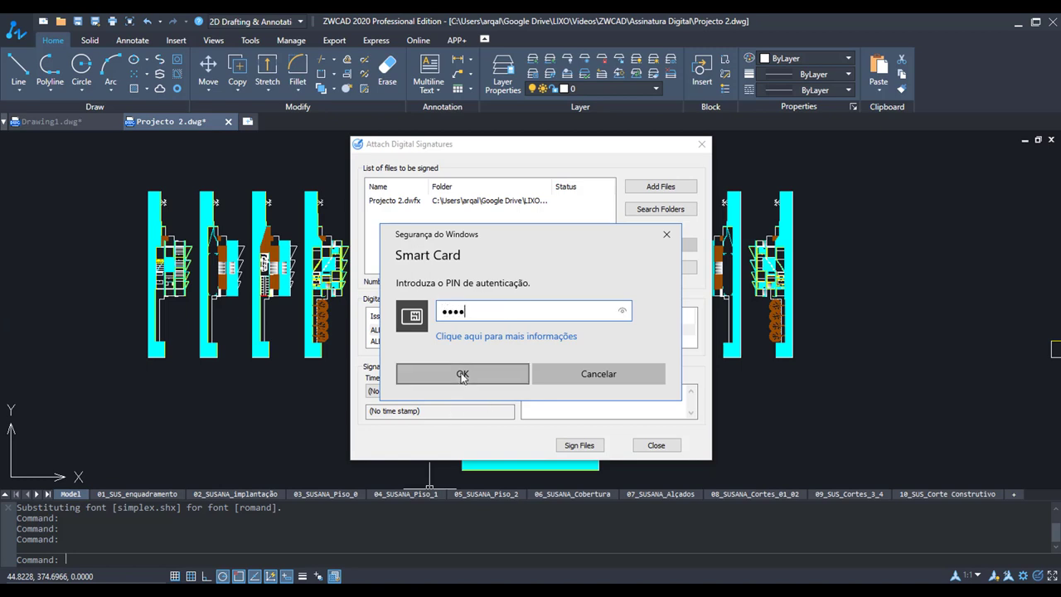
pyautogui.click(462, 374)
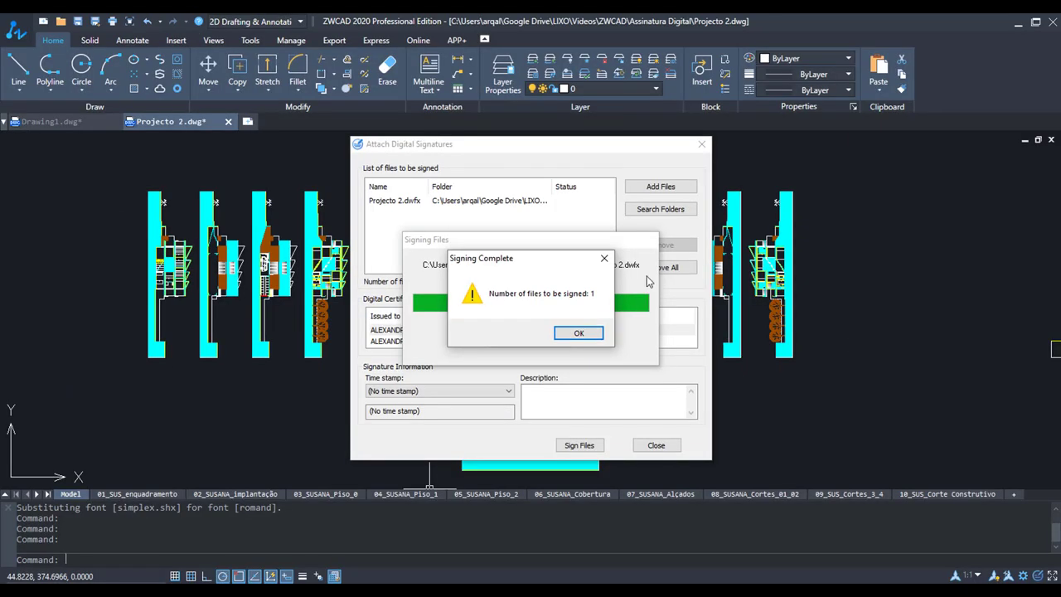
# Dismiss the Signing Complete message, leaving Projecto 2.dwfx listed as Signed.
pyautogui.click(578, 334)
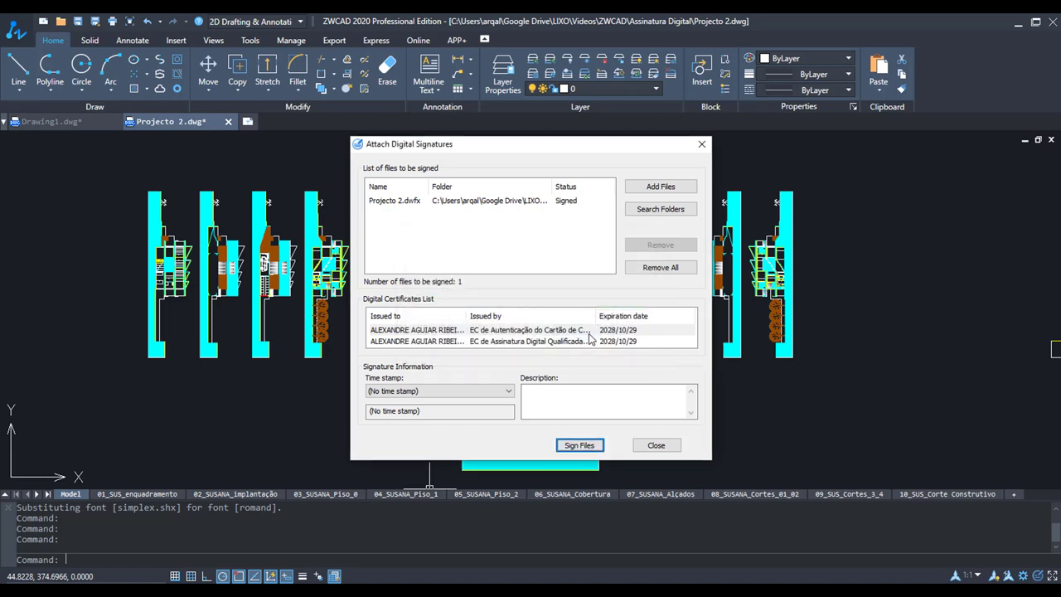